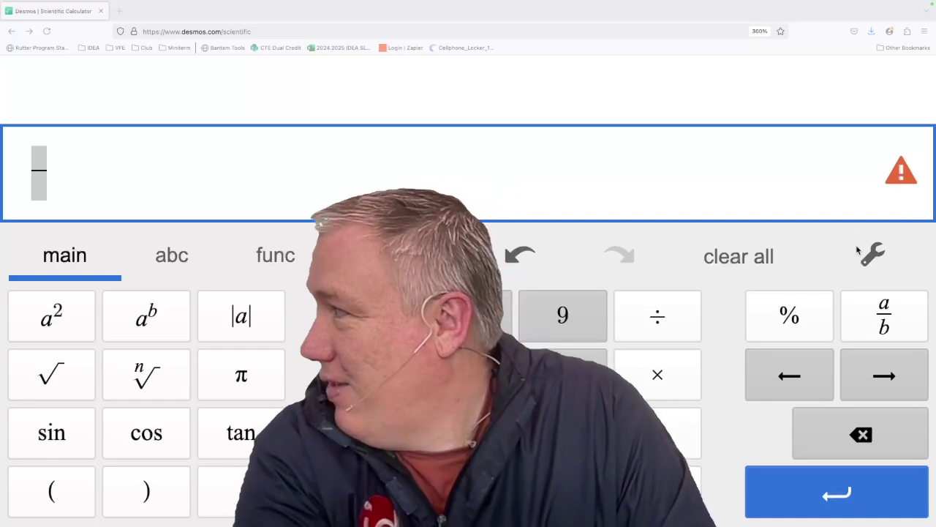
Enter 4 3/8 − 1/16 as the numerator of the empty fraction.
click(57, 157)
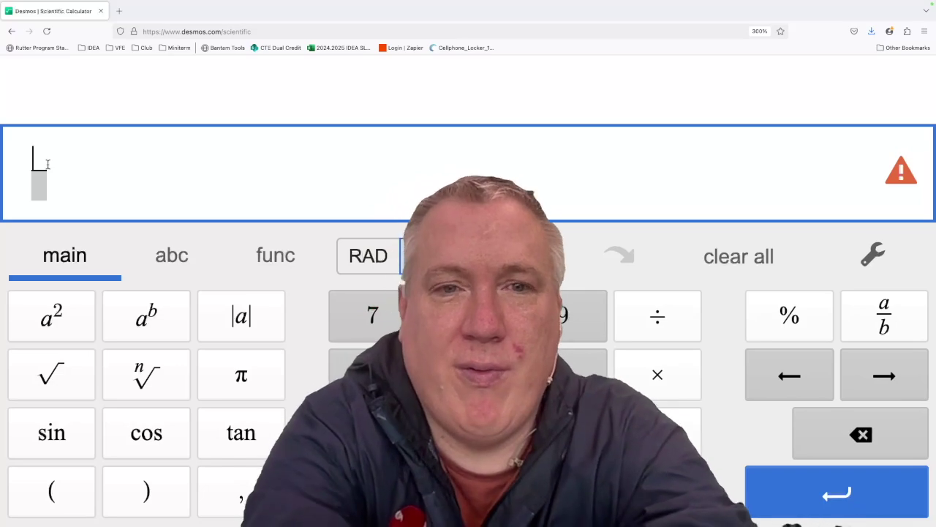
text(4 3/8)
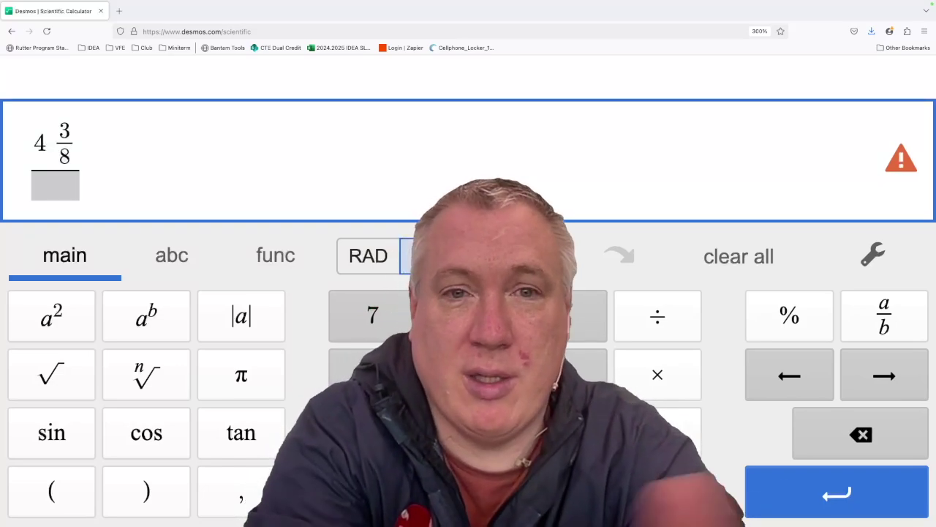
key(Right)
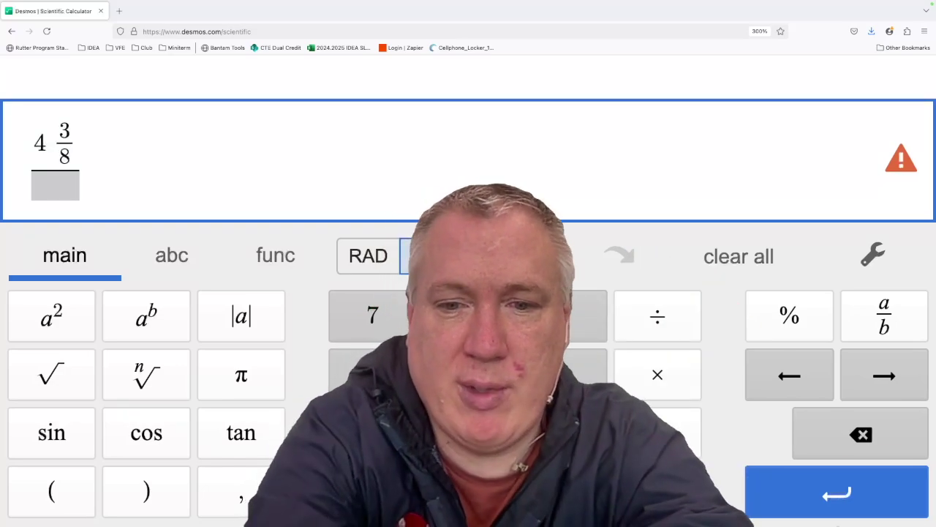
text(-1/16)
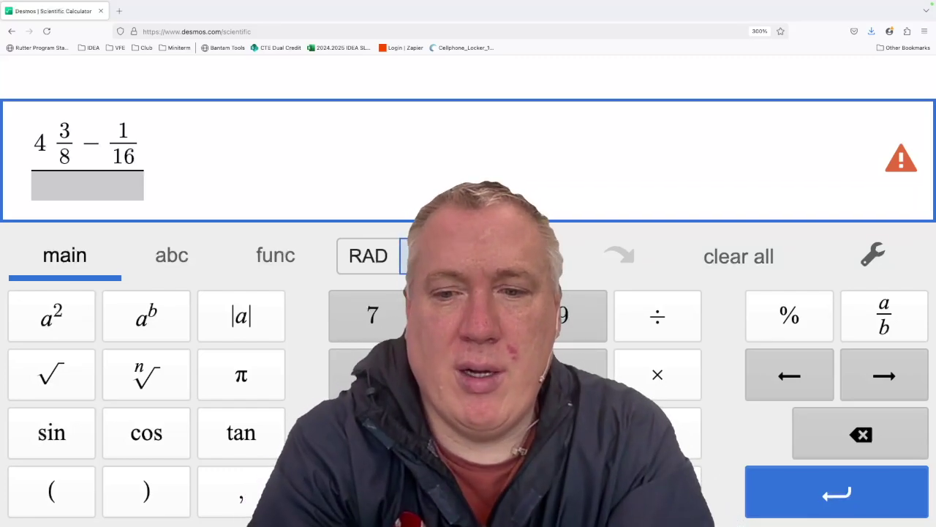
Enter 0 + 4 1/4 as the fraction's denominator and switch the decimal result to fraction form.
key(Down)
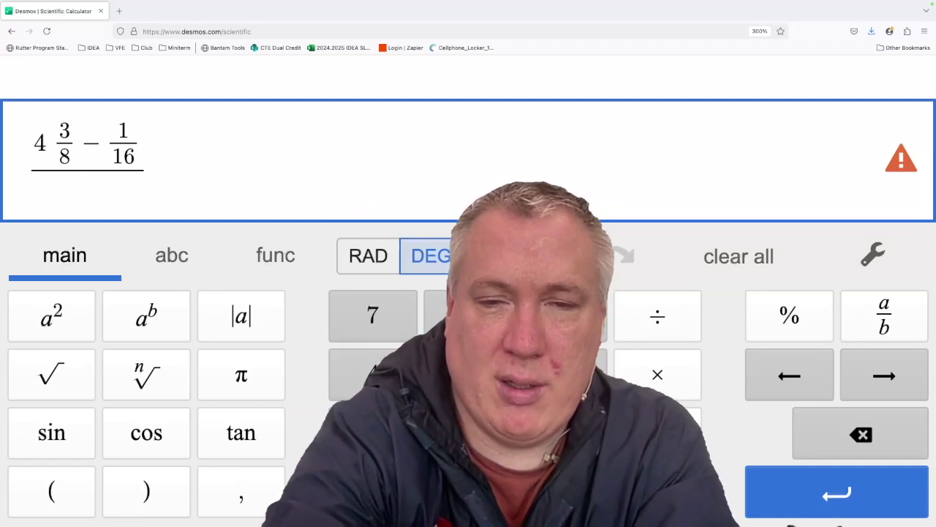
text(0-)
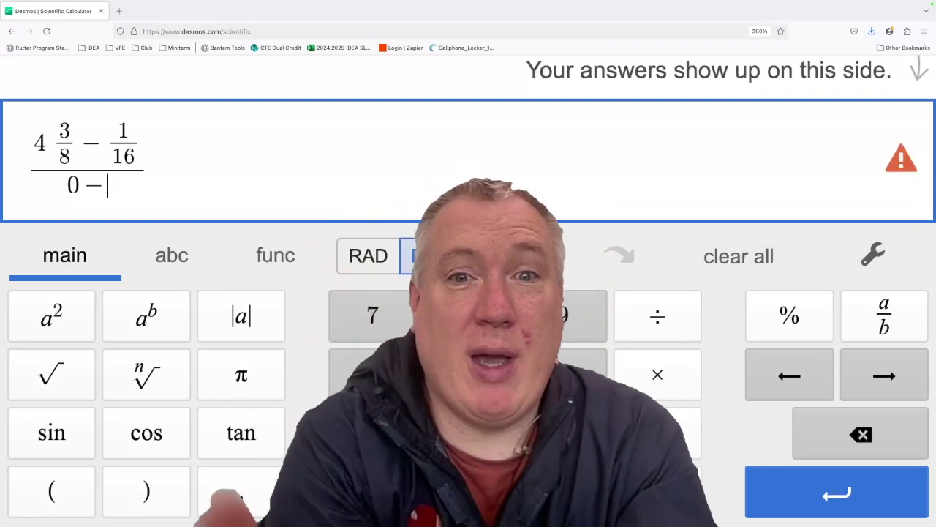
key(BackSpace)
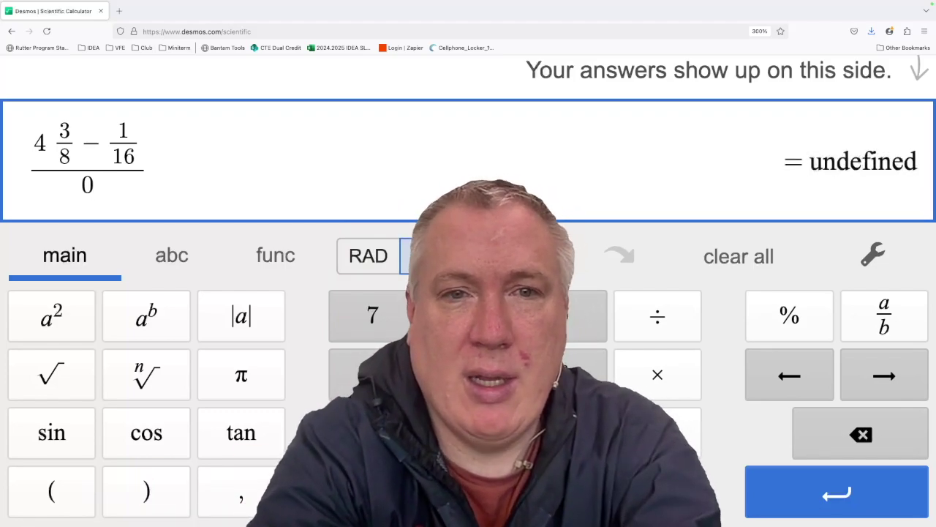
text(+ 4 1/4)
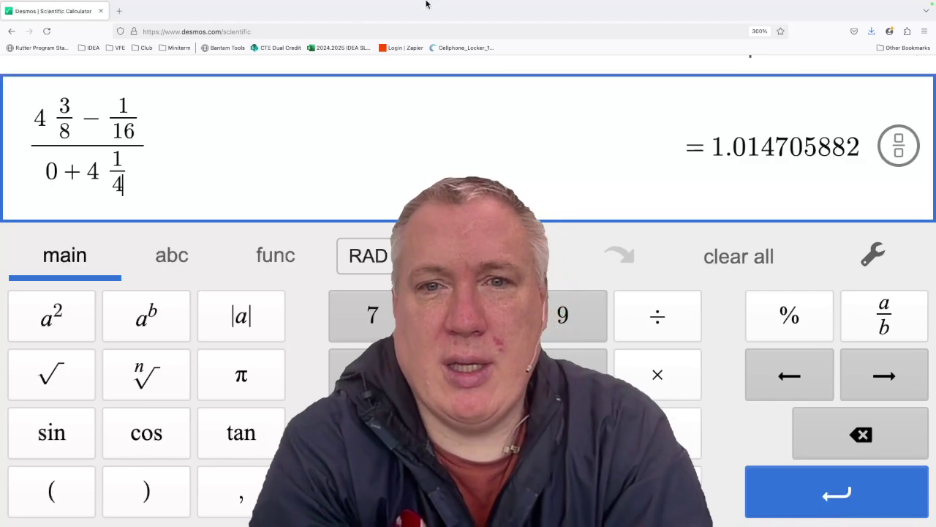
click(899, 155)
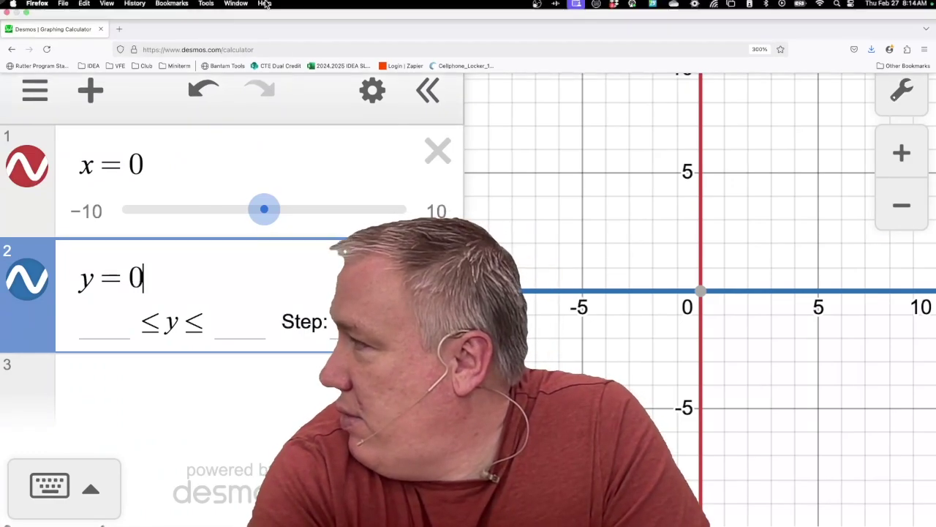
click(300, 161)
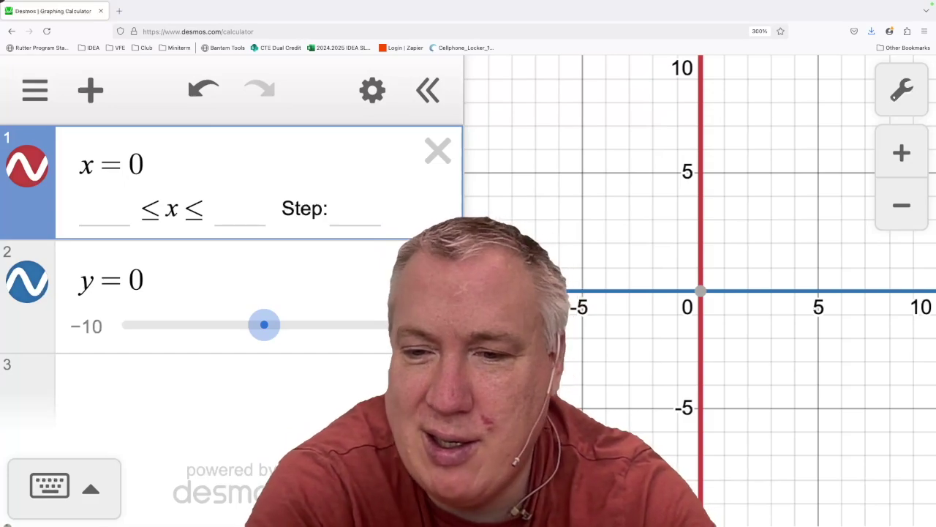
text({)
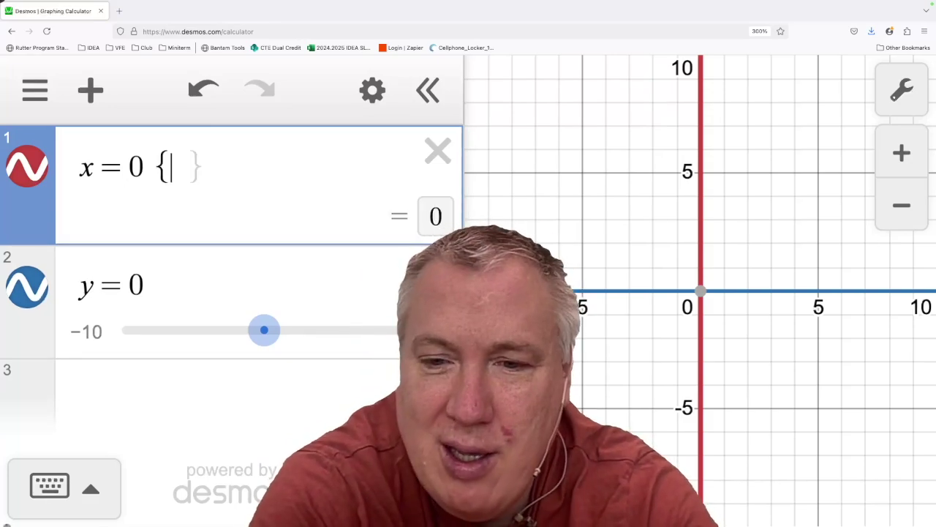
text(-4 1/)
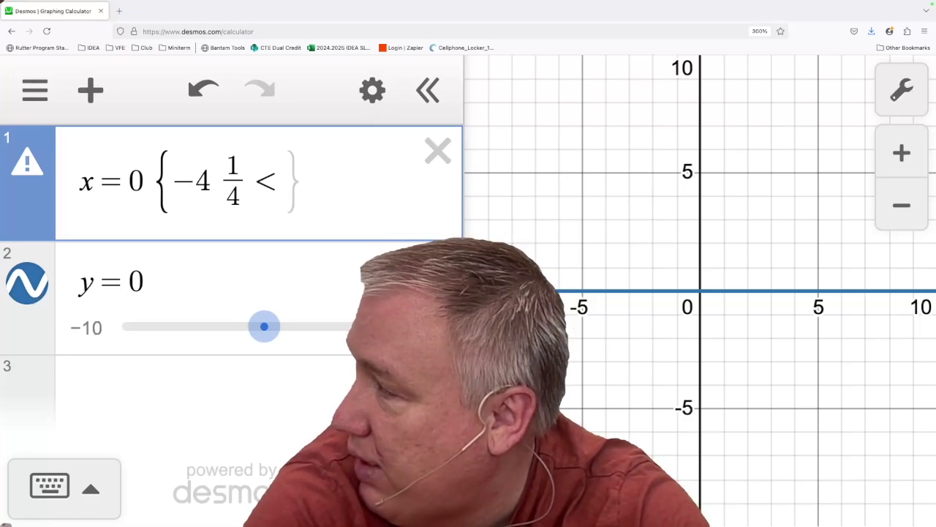
key(BackSpace)
key(BackSpace)
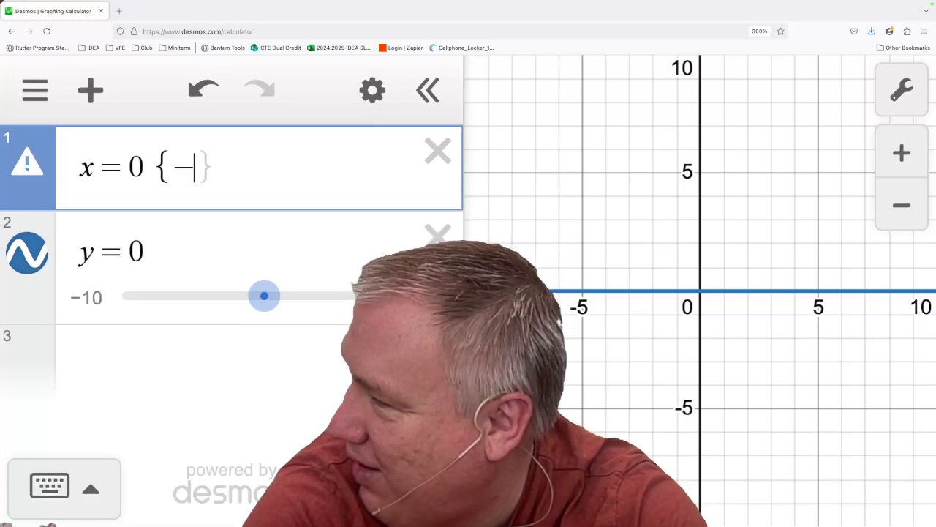
key(BackSpace)
key(BackSpace)
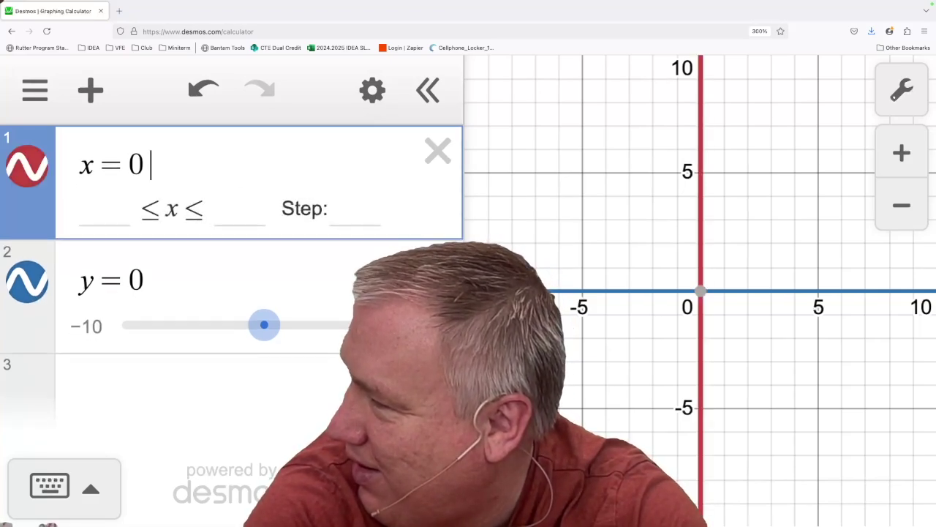
Restrict the line y = 0 to the domain {−4 1/4 < x < 4 1/4}.
click(207, 268)
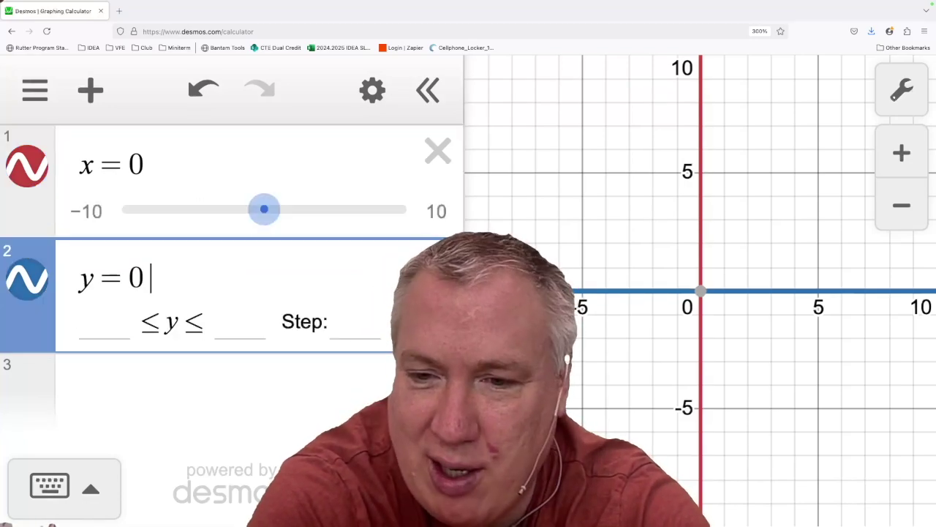
text({)
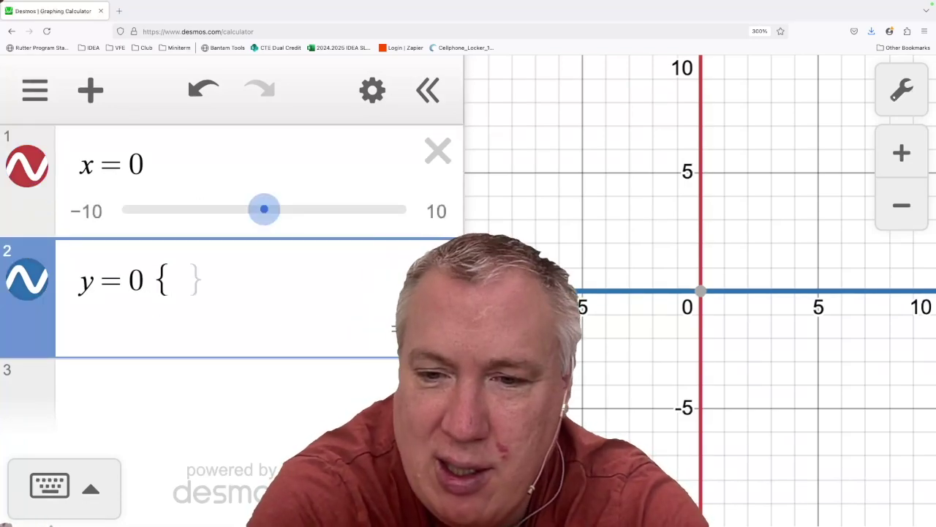
text(-4 1/)
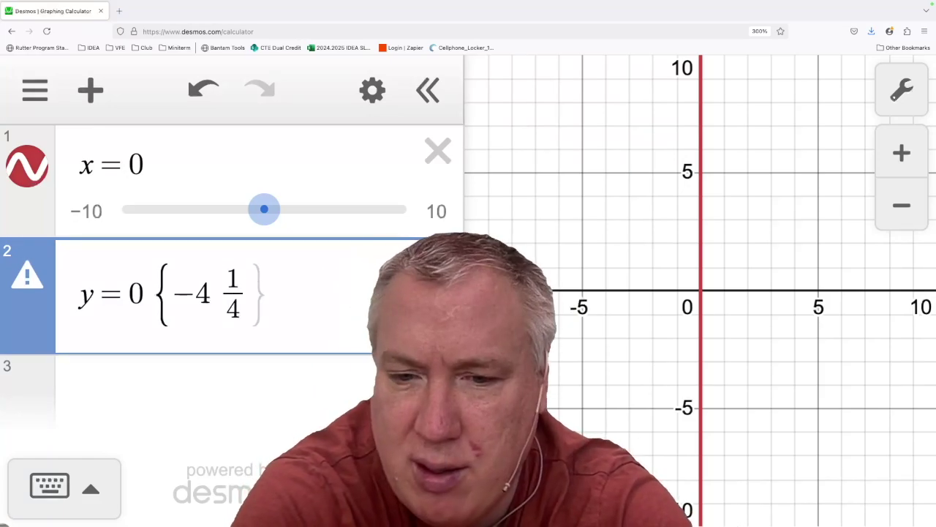
text(4<)
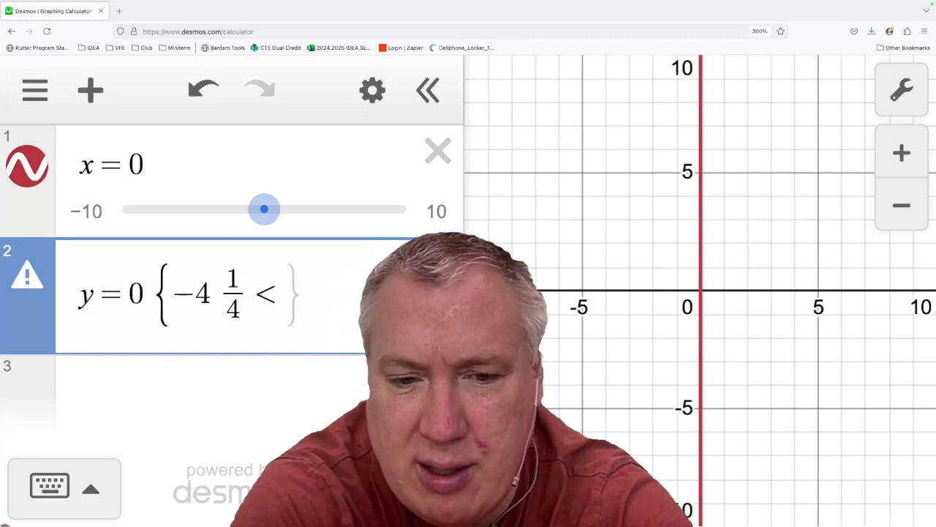
text(x<)
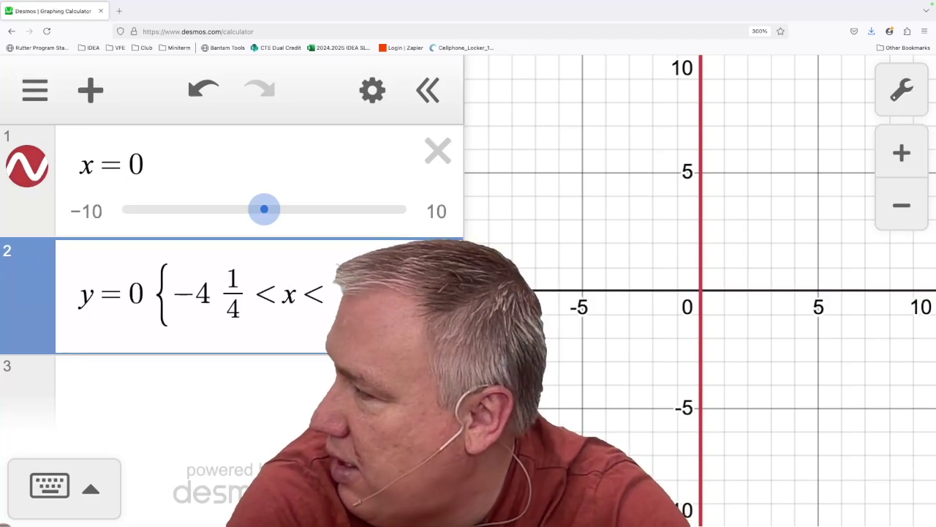
text(4 1/4)
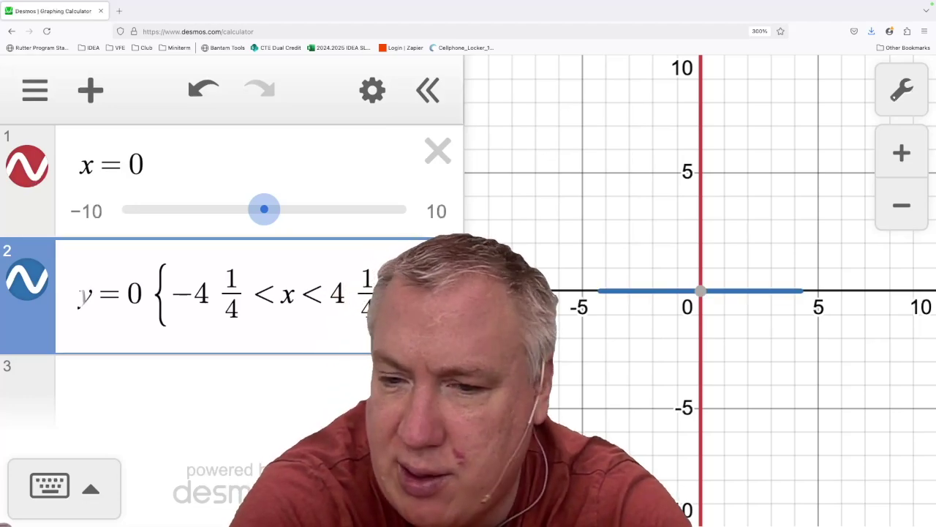
text(()
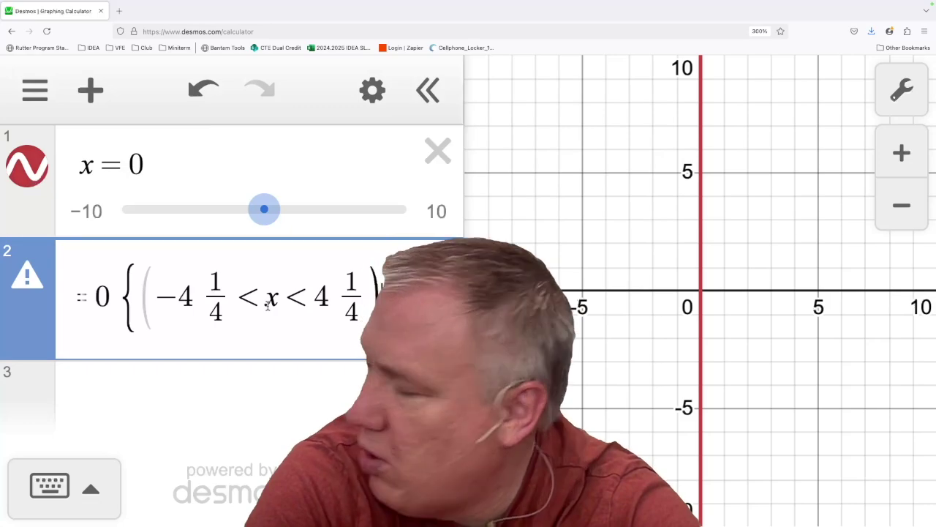
key(BackSpace)
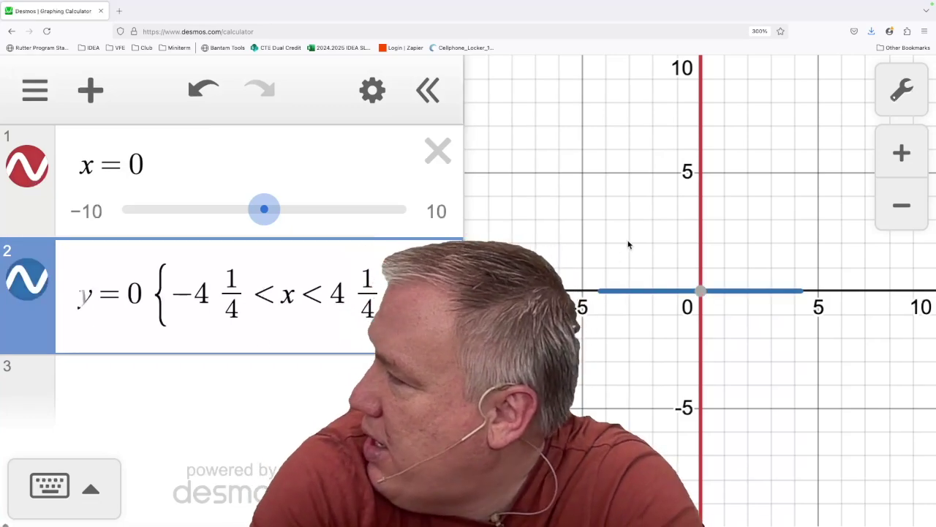
scroll(684, 296, up, 5)
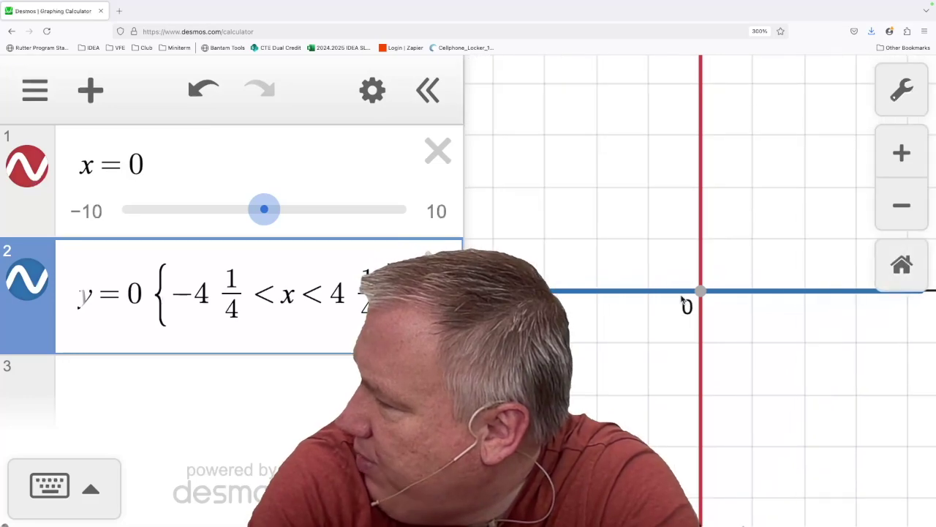
scroll(684, 296, down, 5)
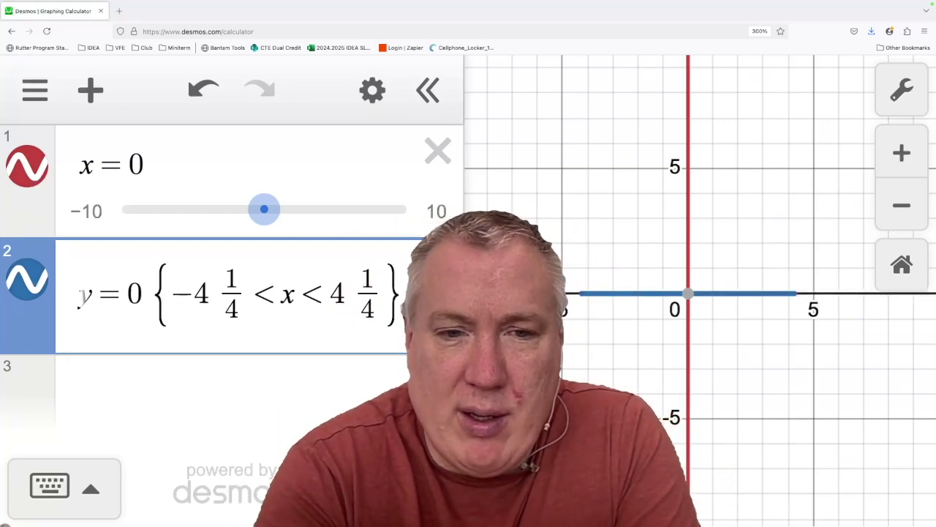
key(super+Tab)
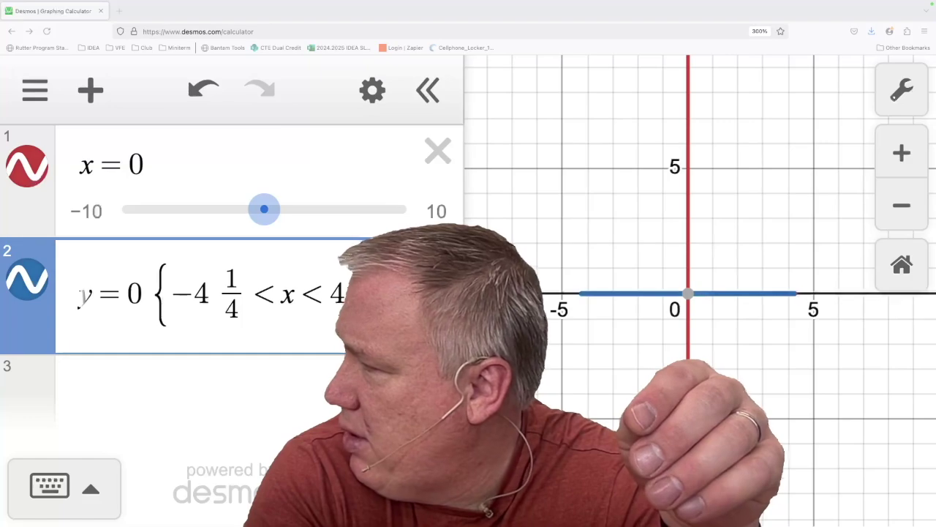
Restrict the line x = 0 to the range {−6 5/8 < y < 4 3/8}.
click(215, 162)
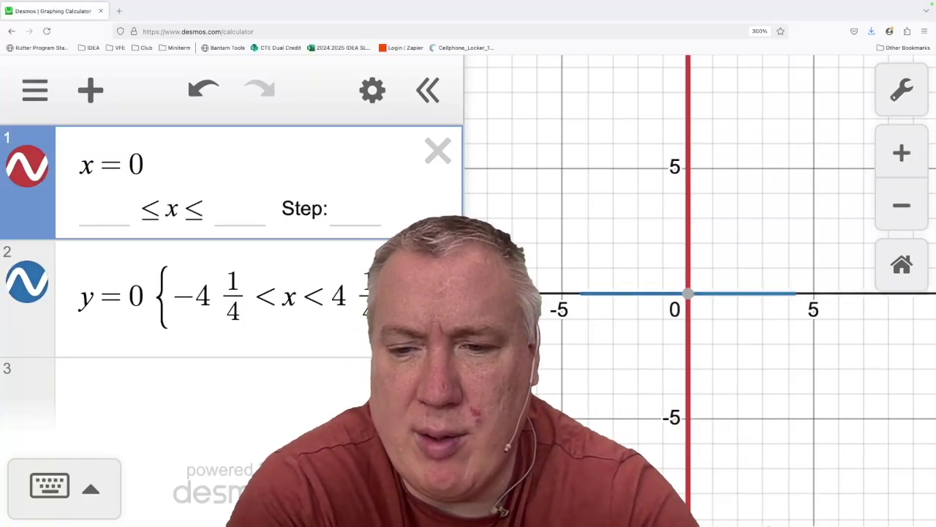
text({)
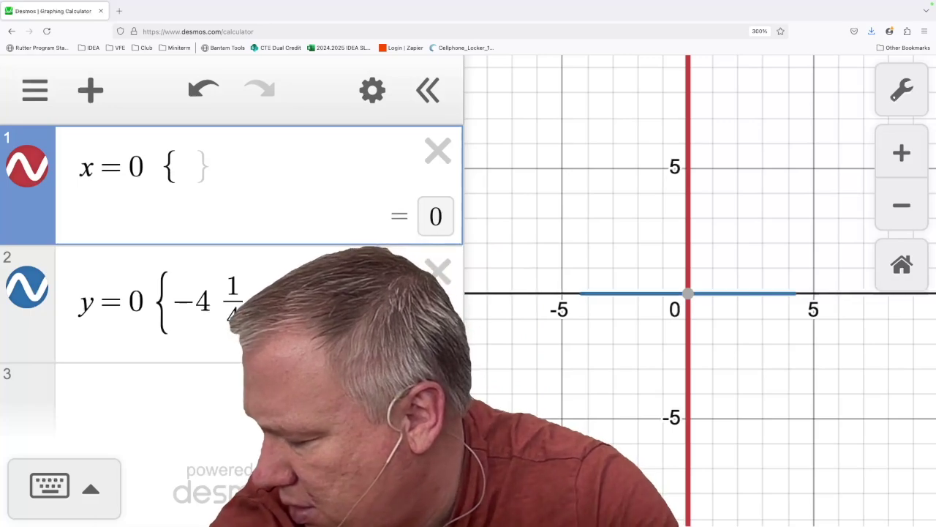
text(-6)
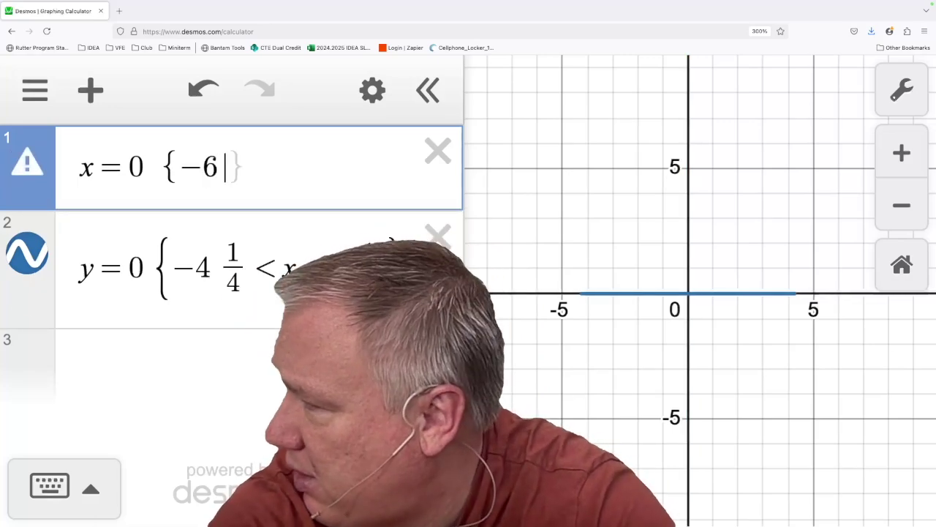
text( 4 5/)
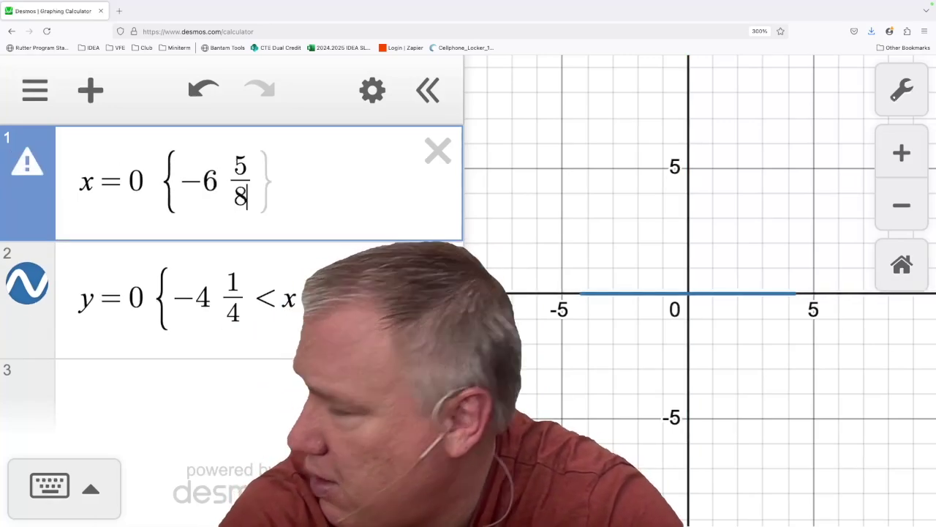
text(8)
key(Right)
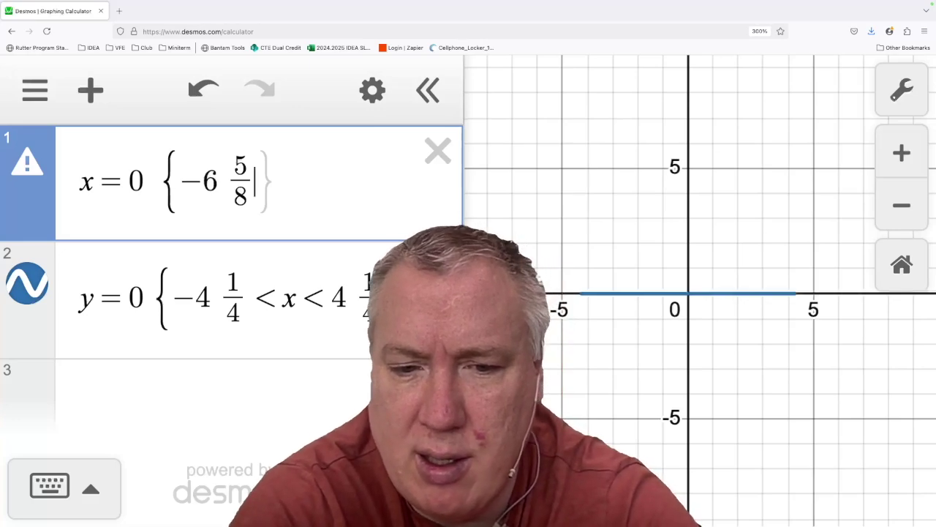
text(<)
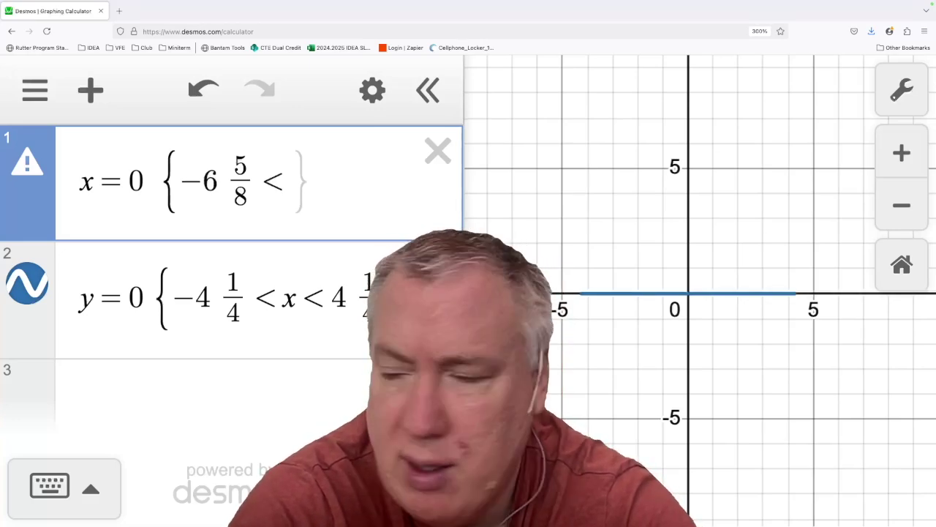
text(y)
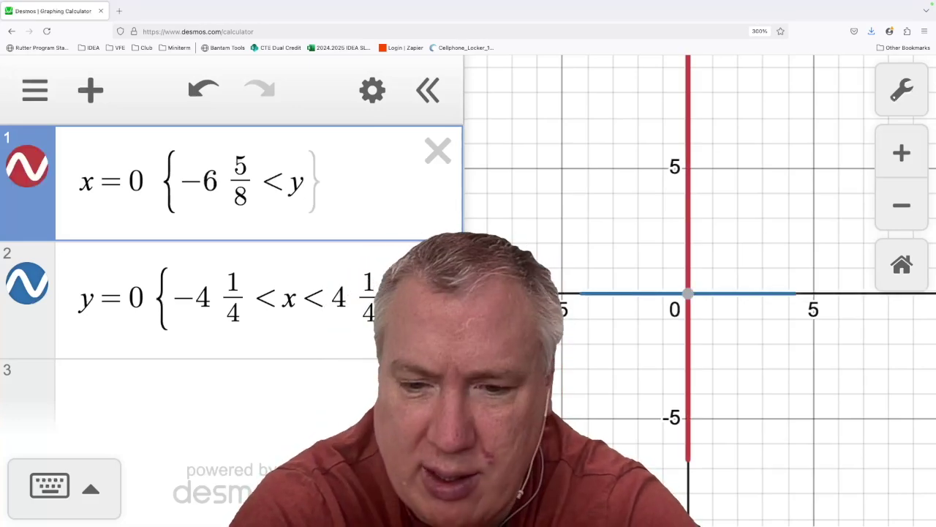
text(<)
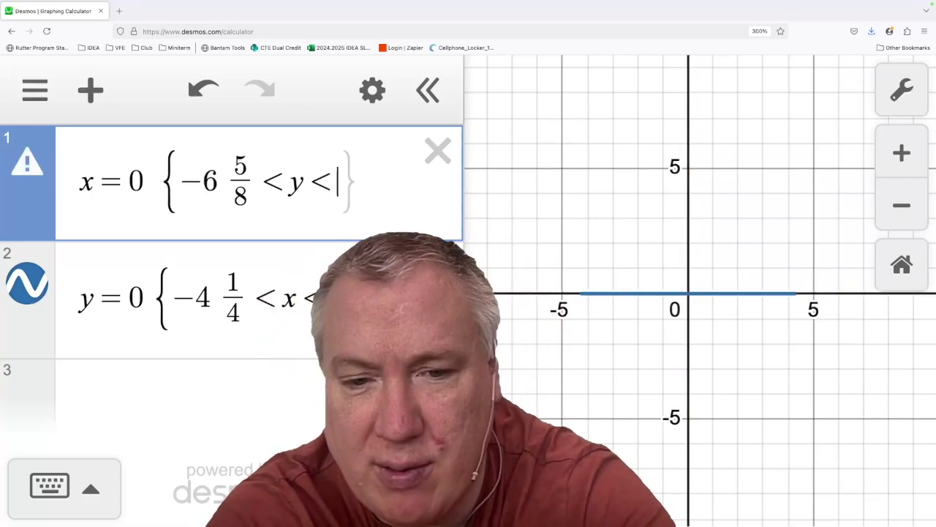
text(4 3)
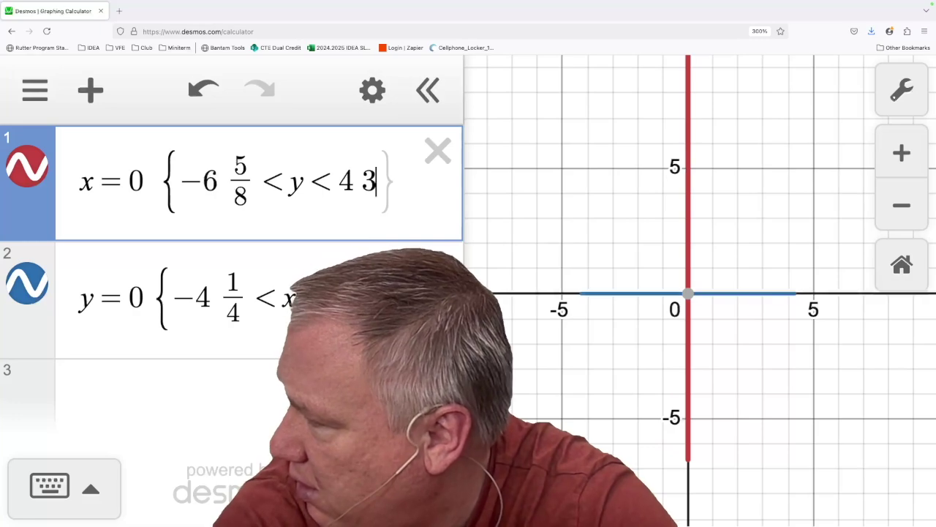
text(/8)
key(Right)
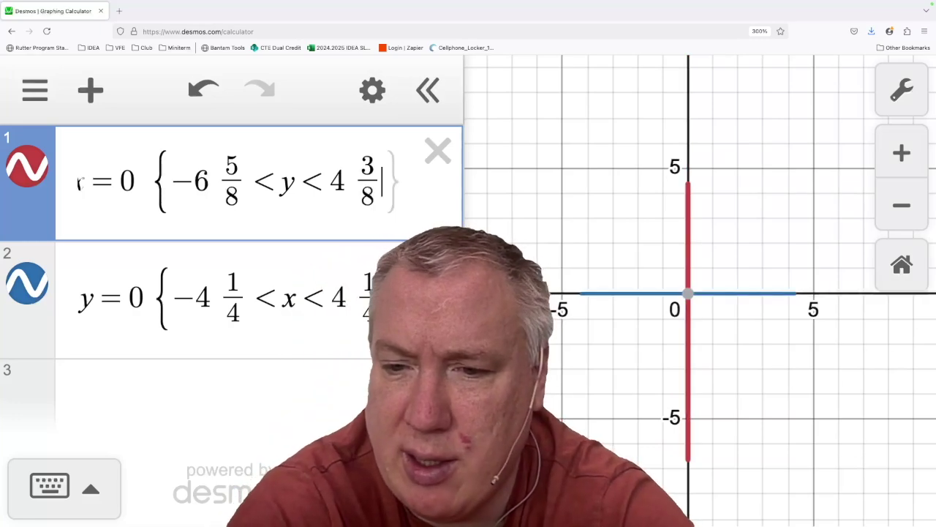
text(})
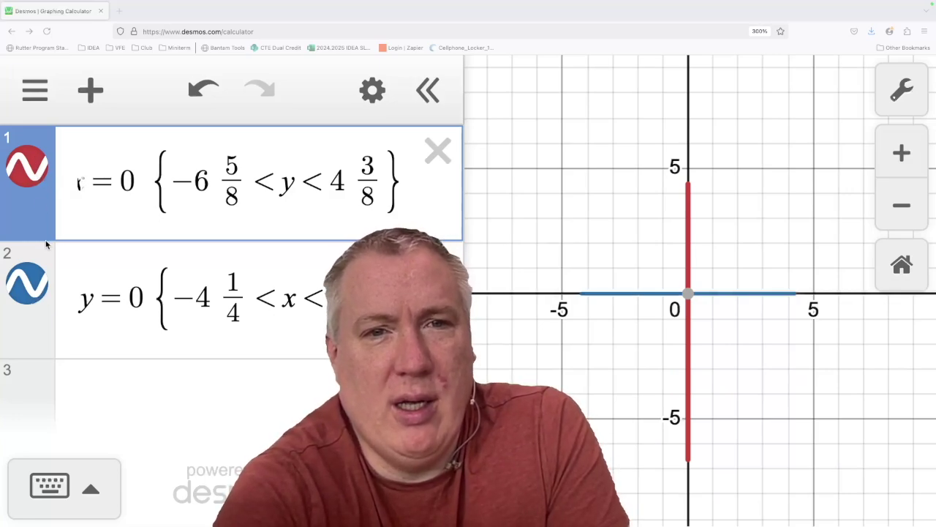
Change the colour of the horizontal line y = 0 to red.
click(35, 287)
click(35, 287)
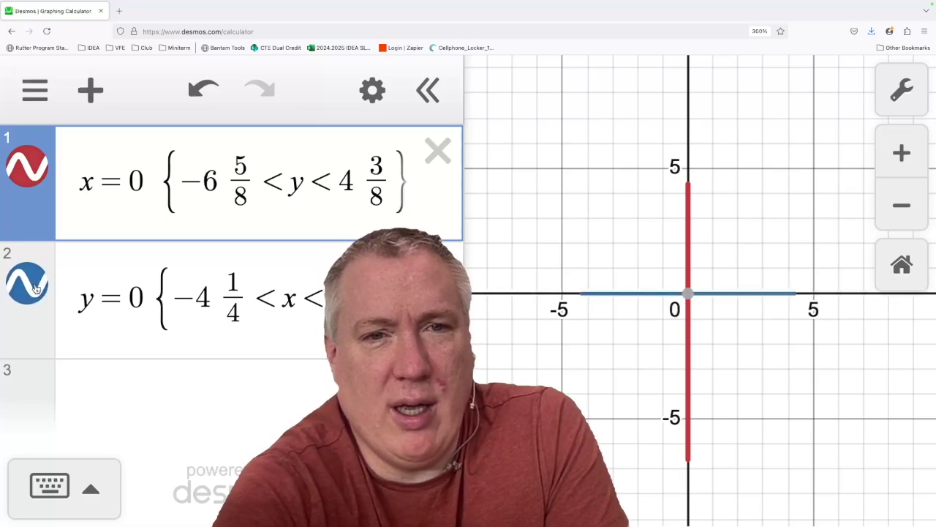
click(35, 287)
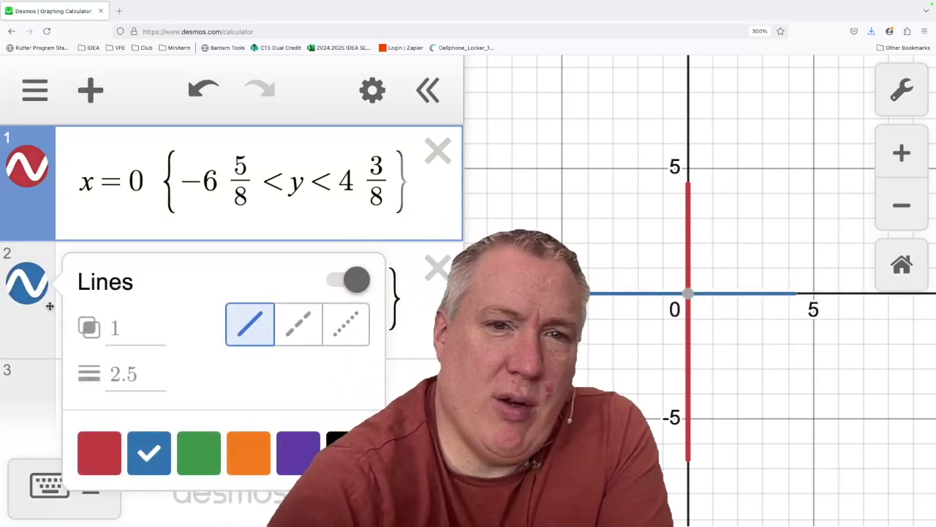
click(104, 449)
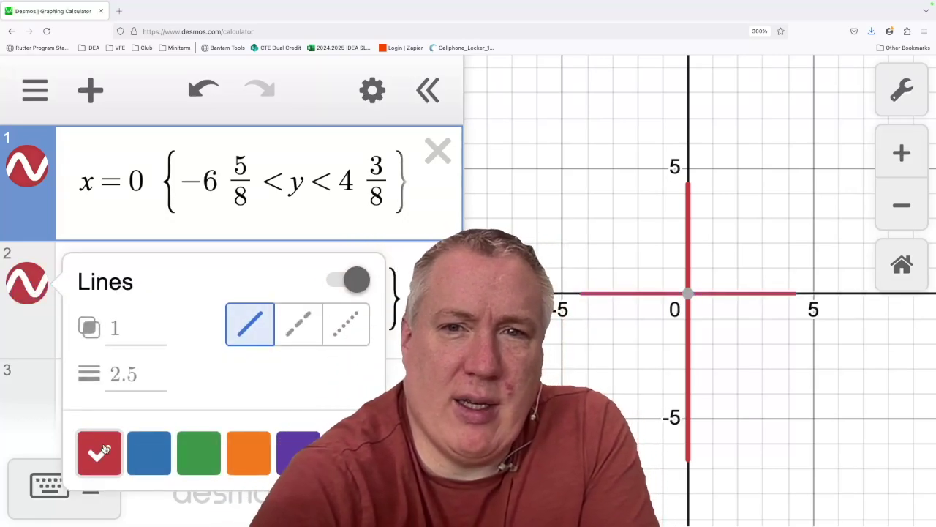